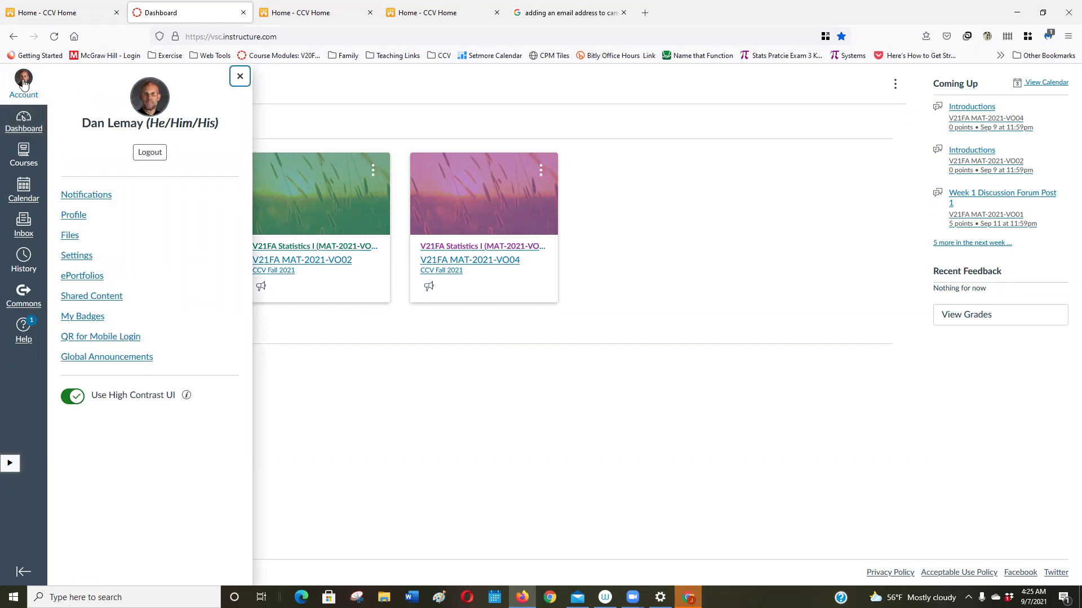
Open the account-level notification settings and dismiss the account tray
left_click(86, 199)
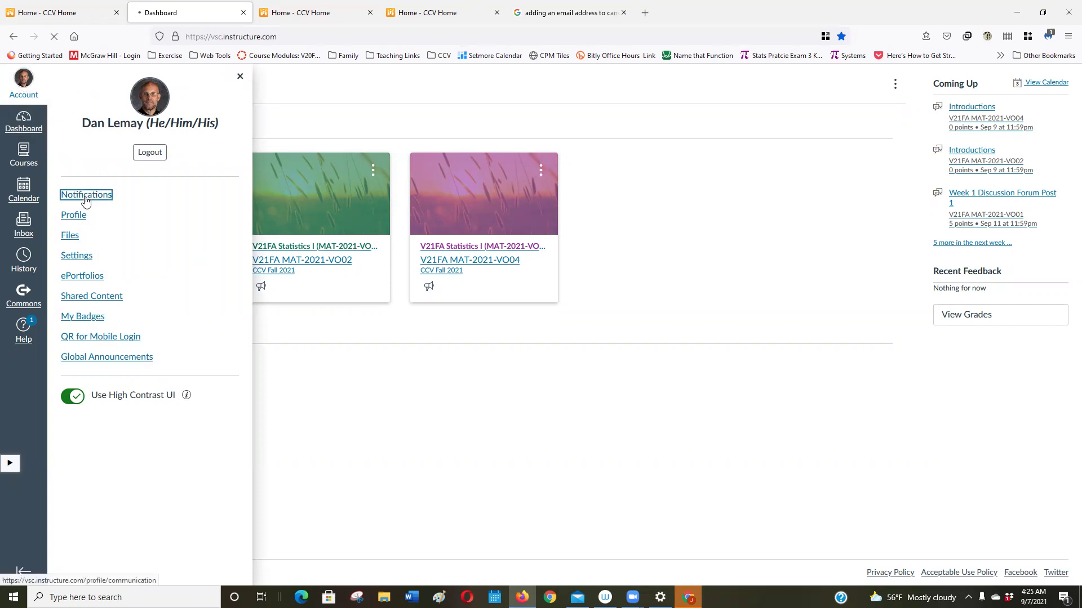
left_click(16, 93)
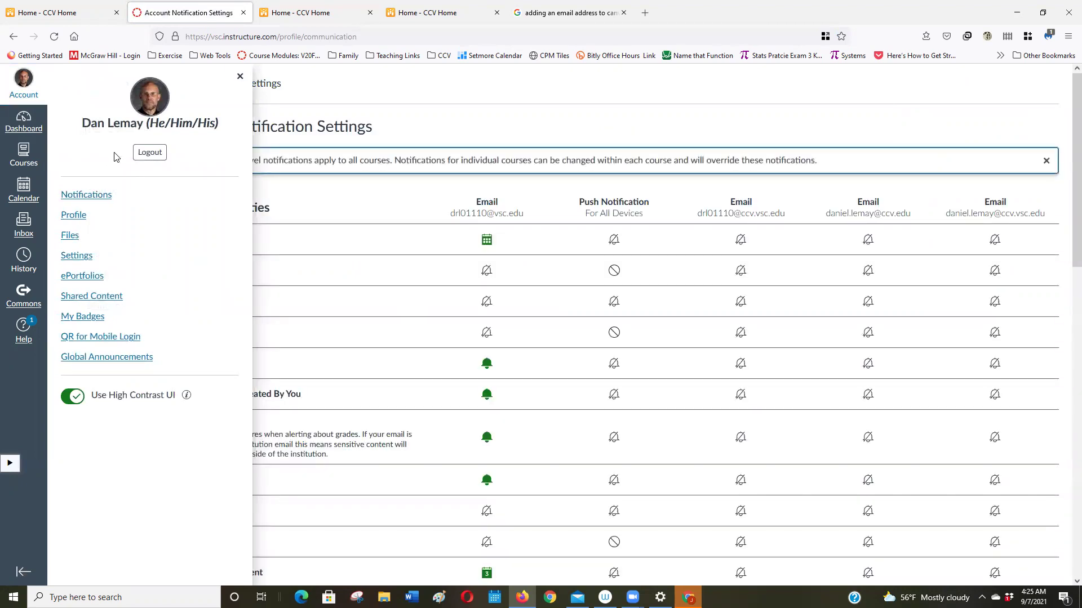
left_click(285, 199)
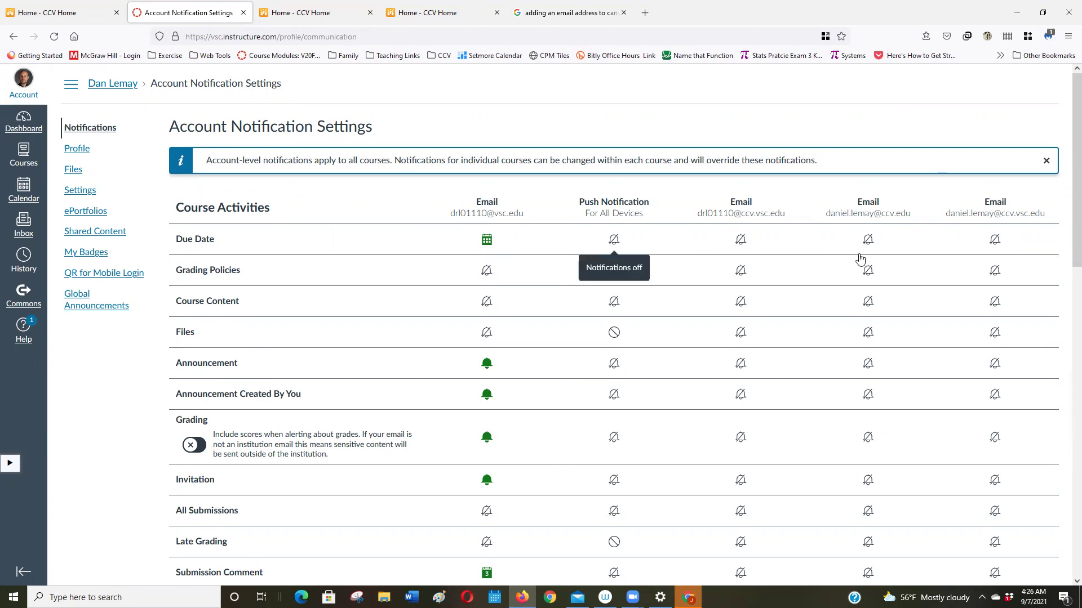
Set the Announcement notifications for the primary email address to Notify immediately
scroll(1002, 512, "down", 2)
scroll(591, 366, "up", 2)
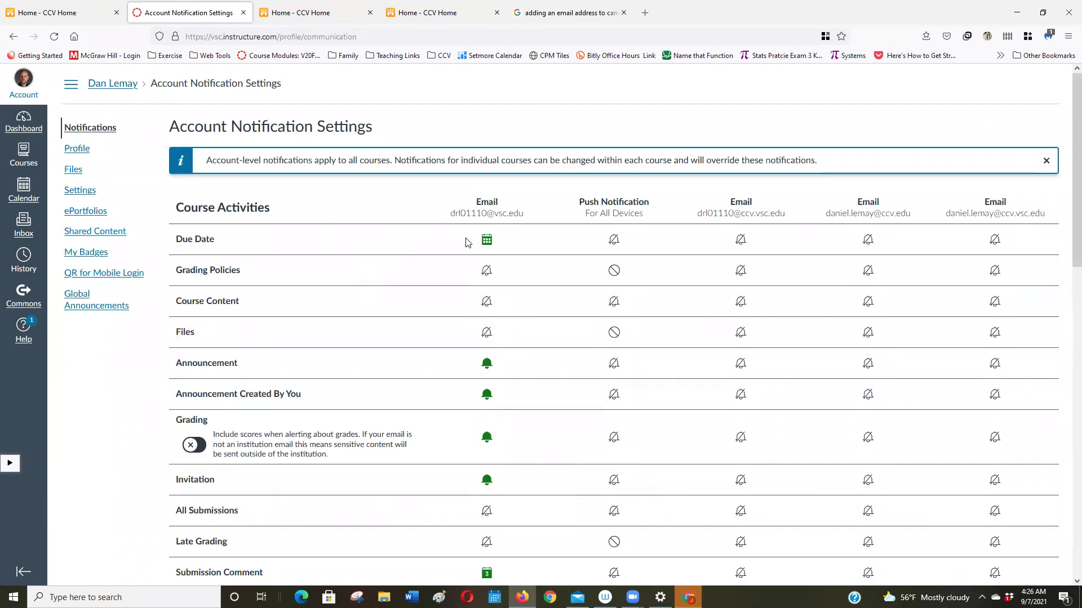
left_click(488, 365)
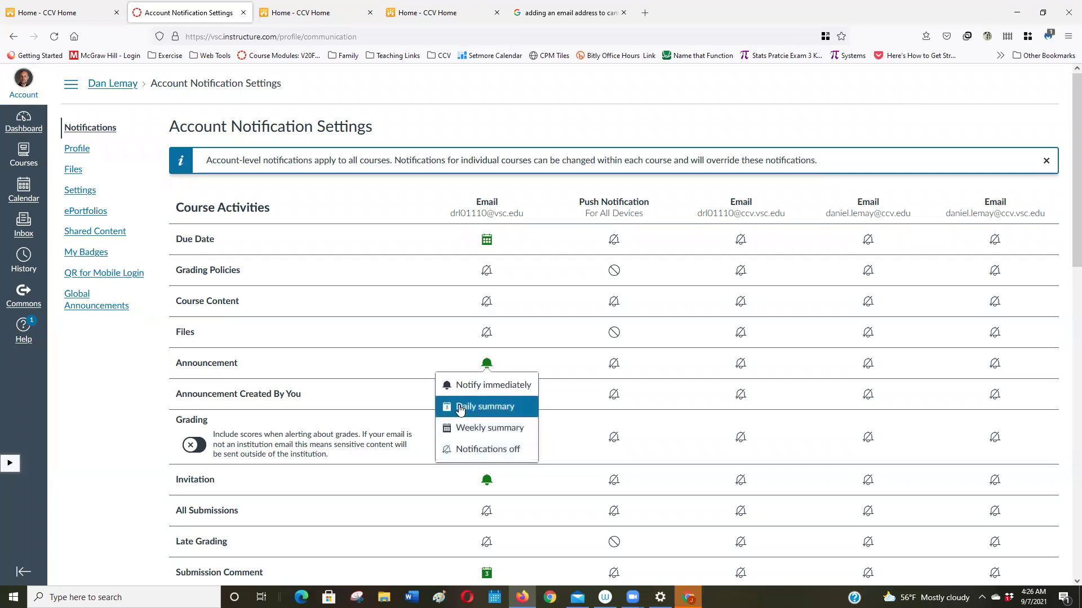
left_click(478, 386)
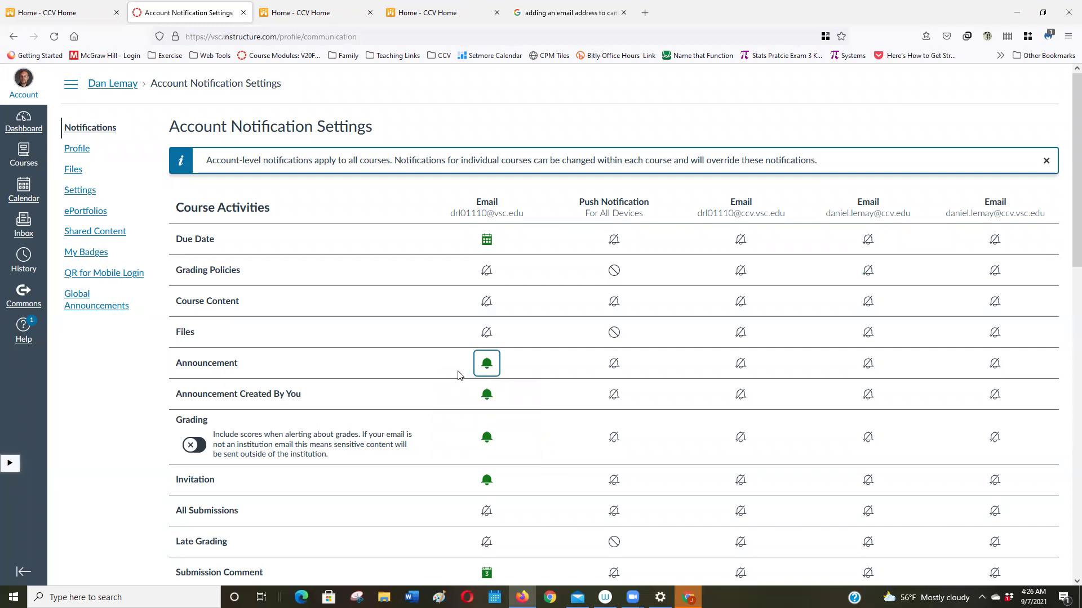
Examine the notification frequencies for the primary email, including Submission Comment, the discussion categories and Conversation Message
mouse_move(307, 397)
scroll(319, 477, "down", 1)
scroll(325, 445, "down", 2)
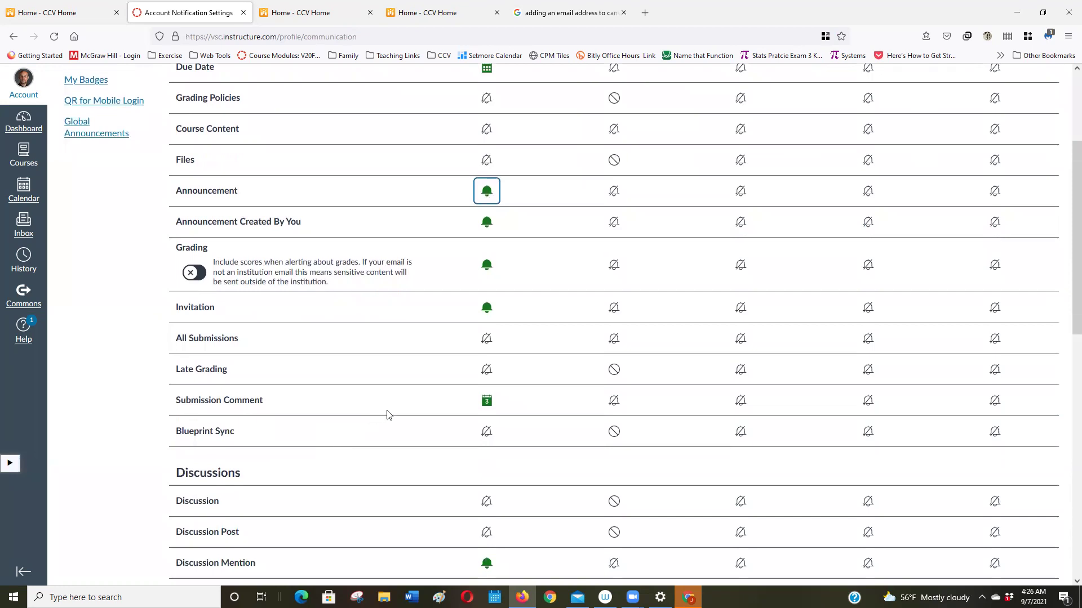
mouse_move(208, 401)
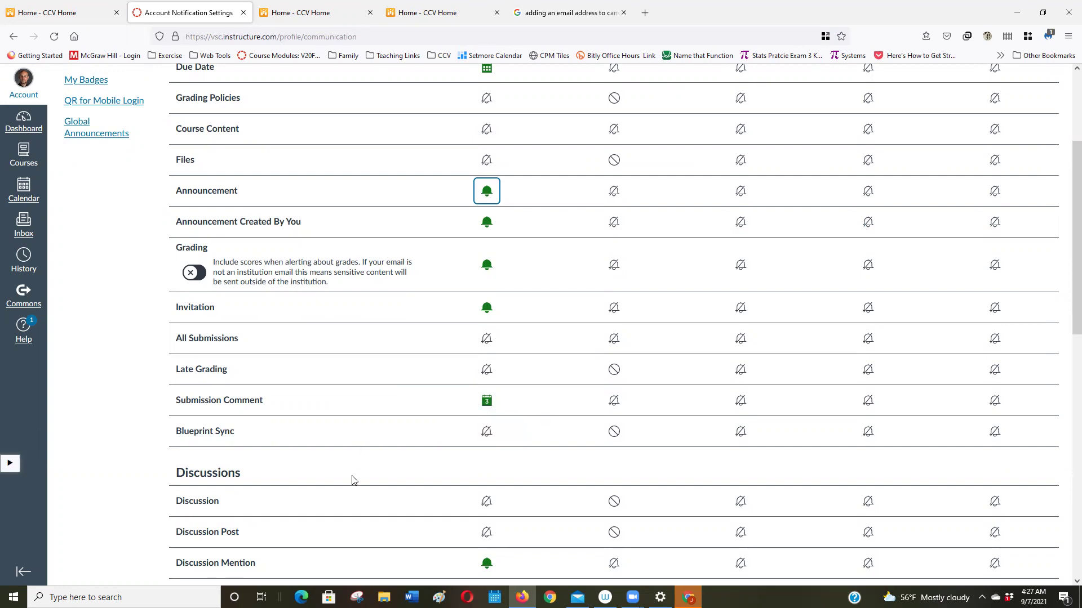
scroll(353, 480, "down", 3)
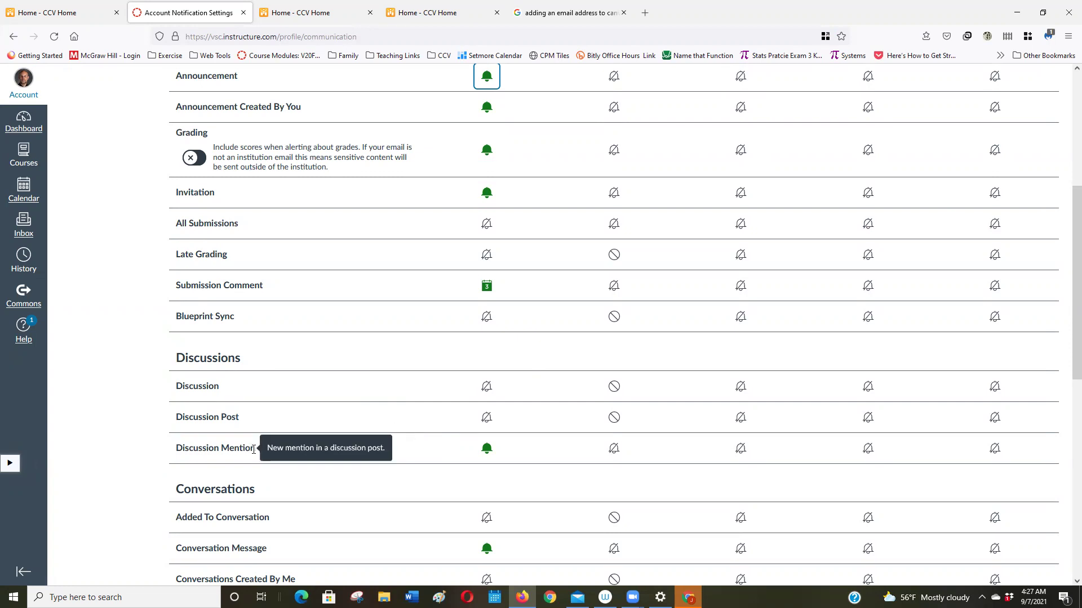
scroll(358, 494, "down", 3)
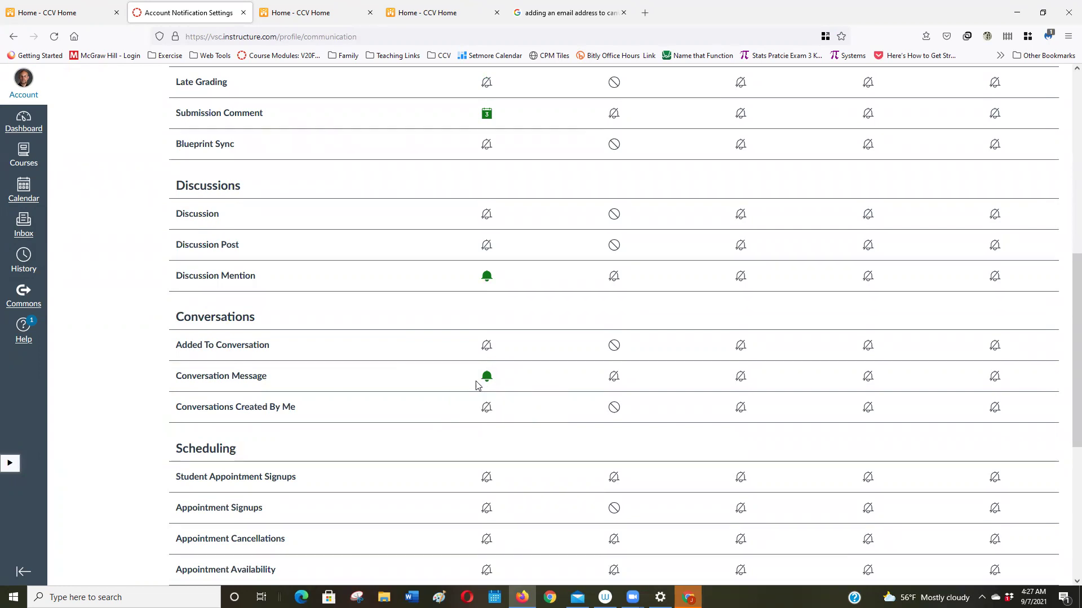
scroll(476, 386, "up", 4)
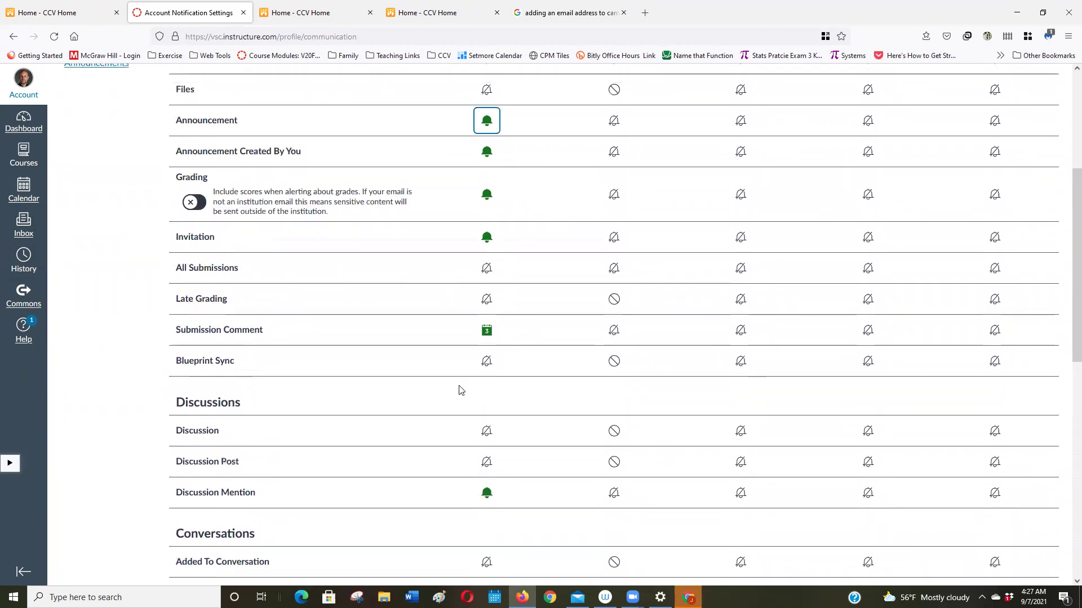
scroll(460, 390, "up", 1)
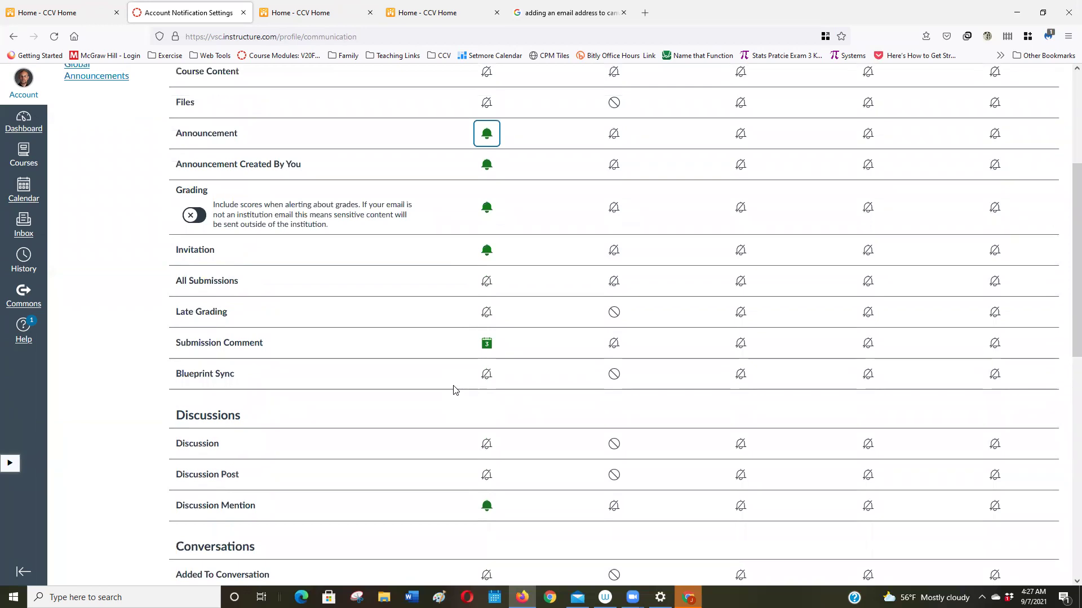
scroll(455, 390, "up", 2)
scroll(448, 387, "up", 2)
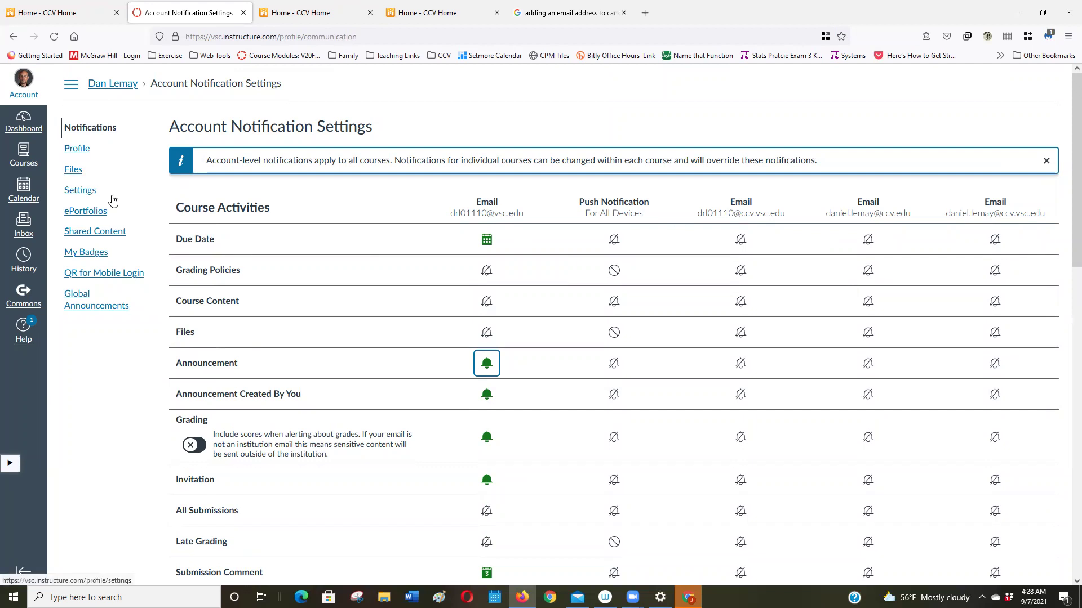
In the user settings, register an additional contact email address and acknowledge the confirmation notice
left_click(85, 149)
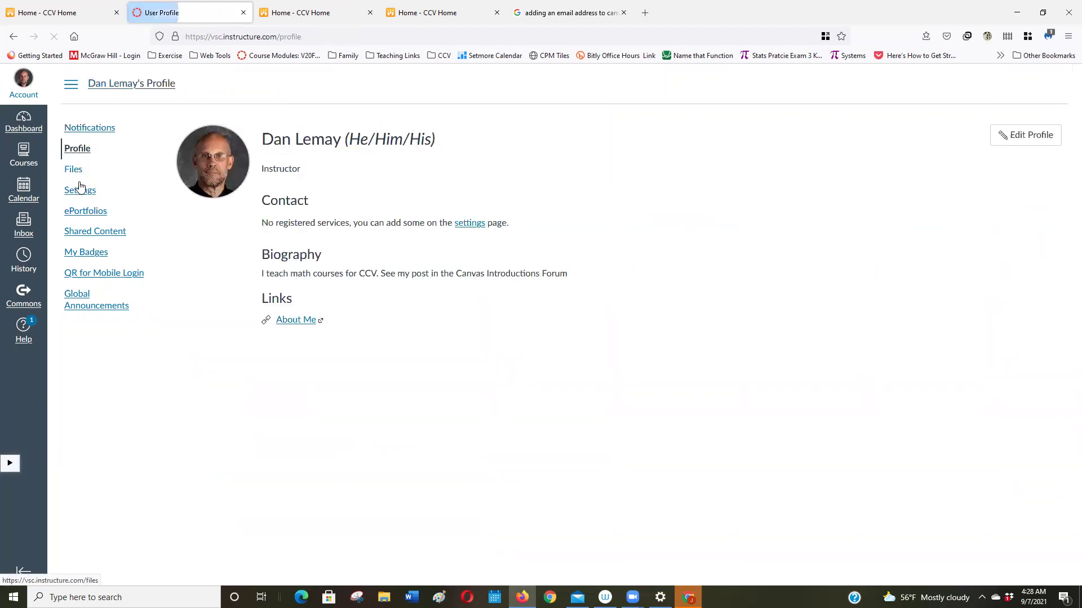
left_click(80, 191)
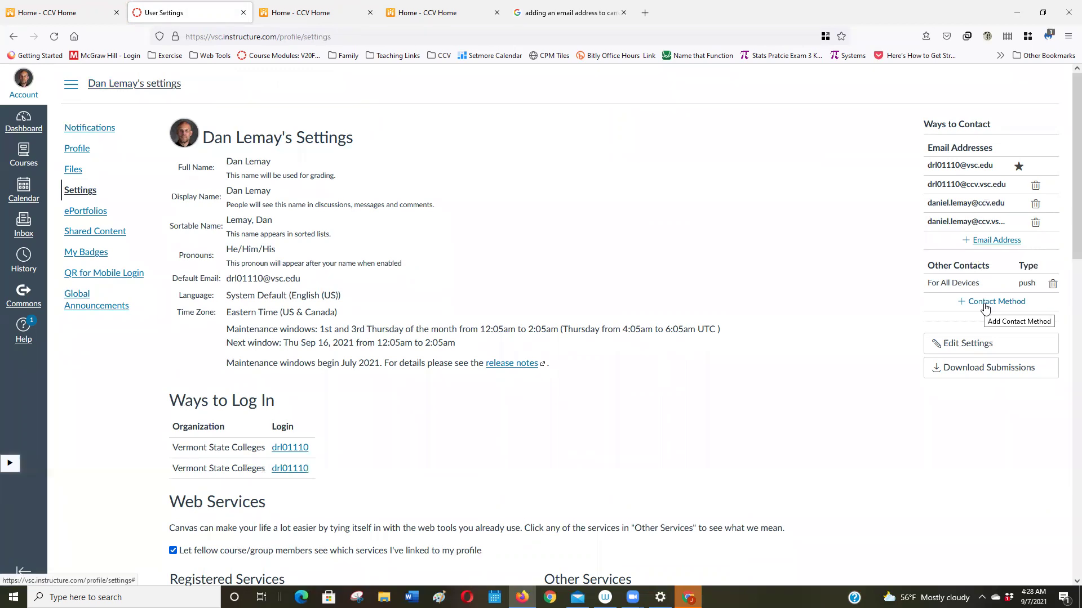
left_click(988, 245)
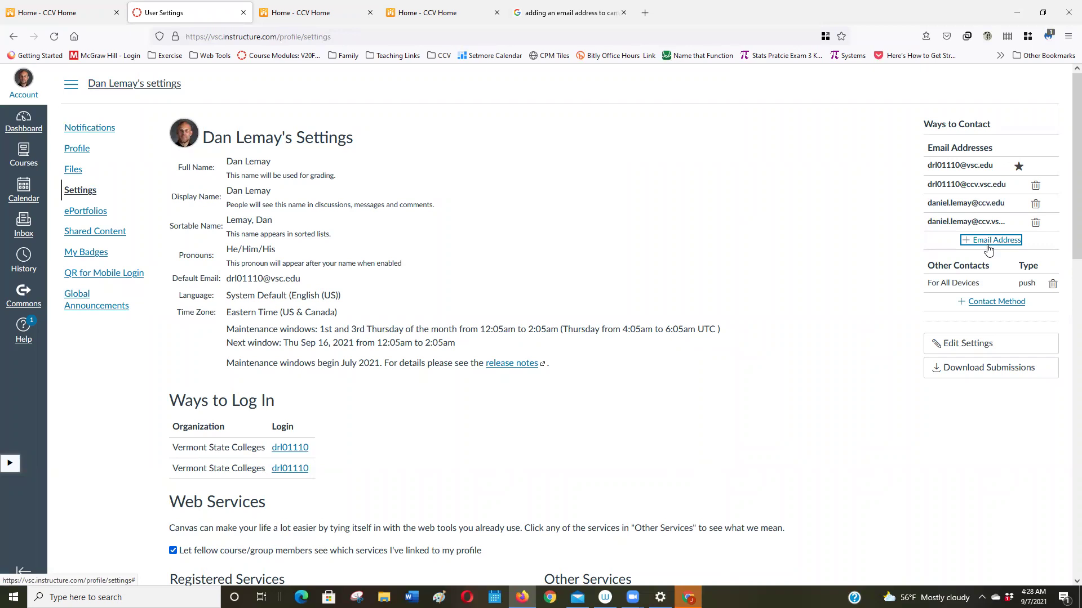
left_click(547, 319)
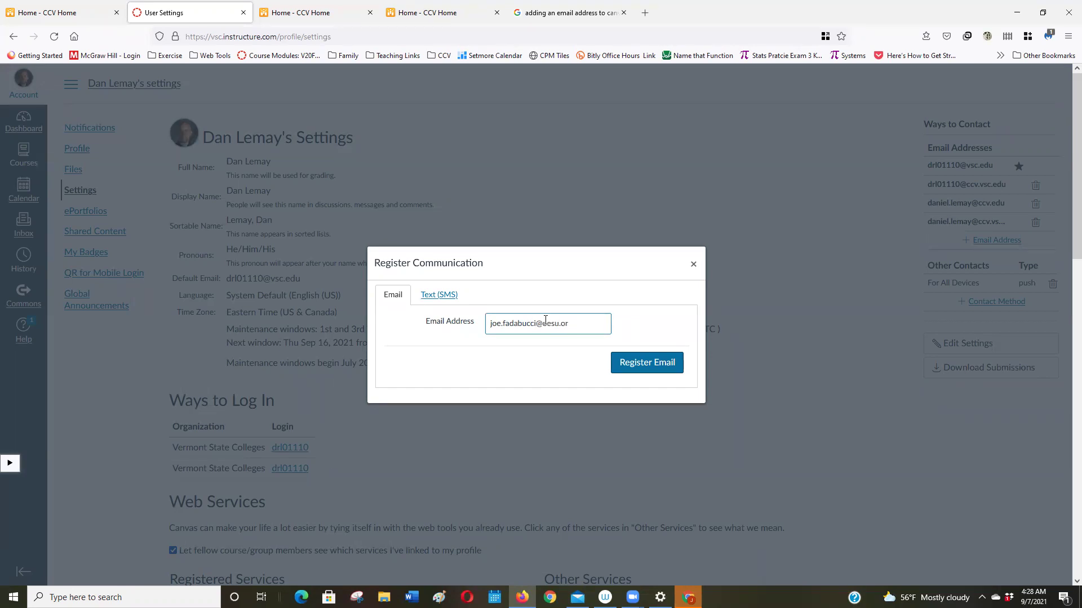
left_click(651, 365)
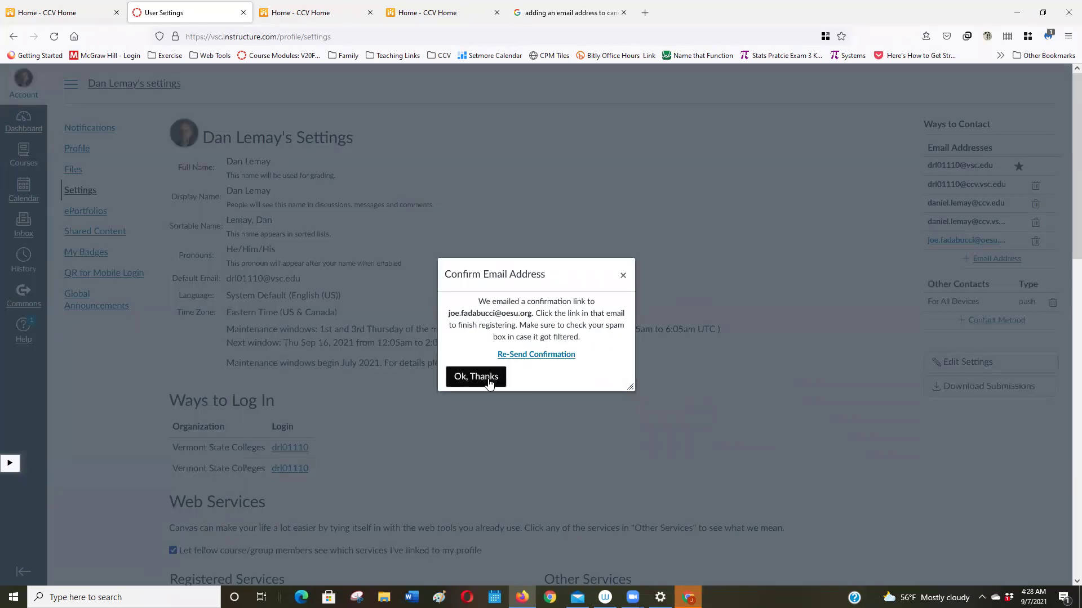
left_click(489, 384)
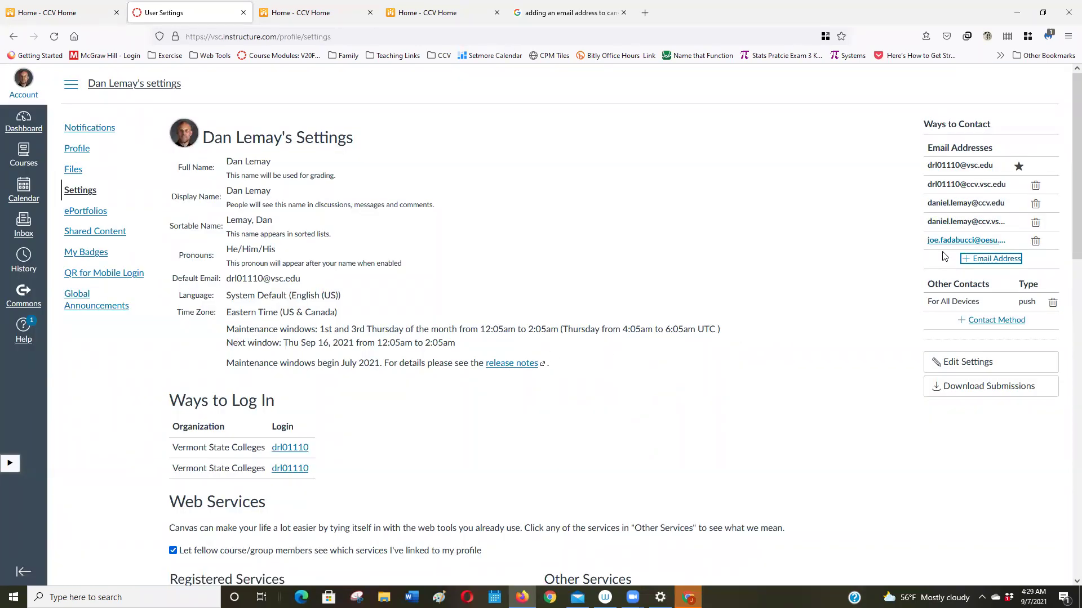
Return to the account notification settings and set Announcement to Notify immediately for the newly added email address
left_click(72, 128)
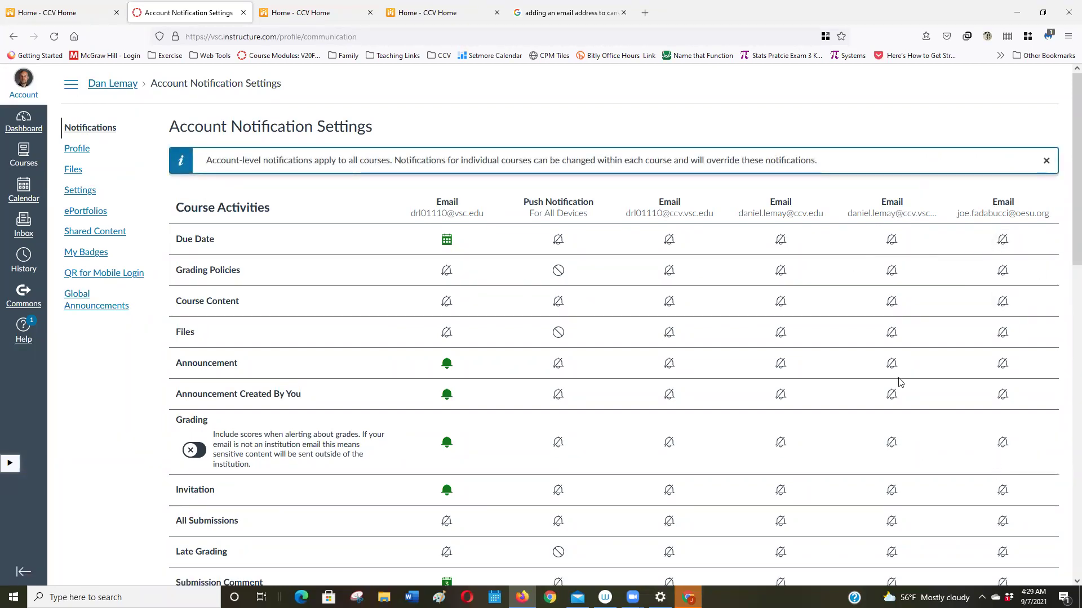
left_click(1002, 364)
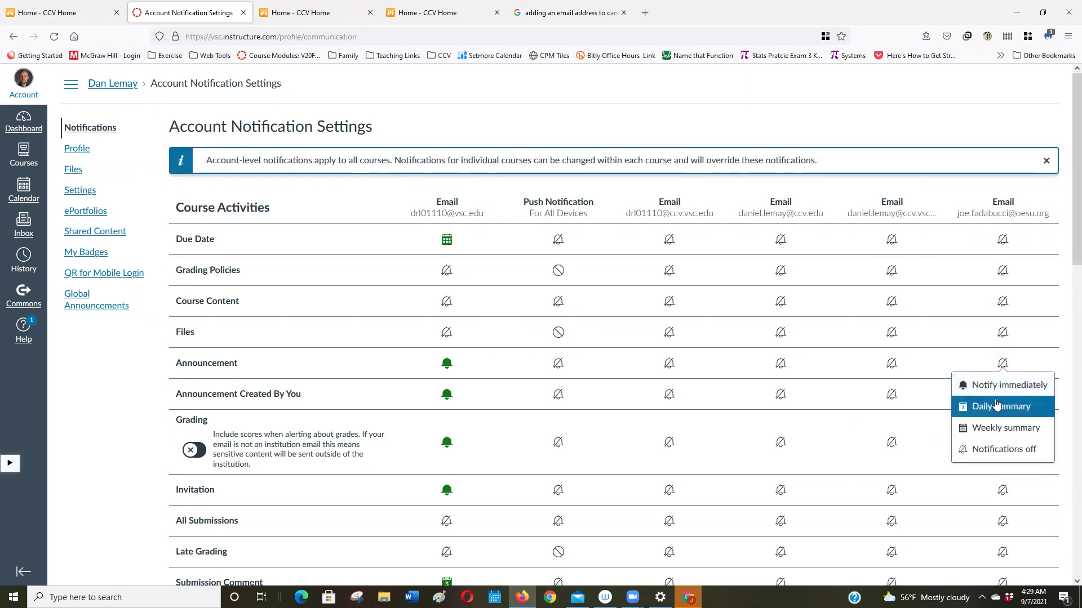
key("Return")
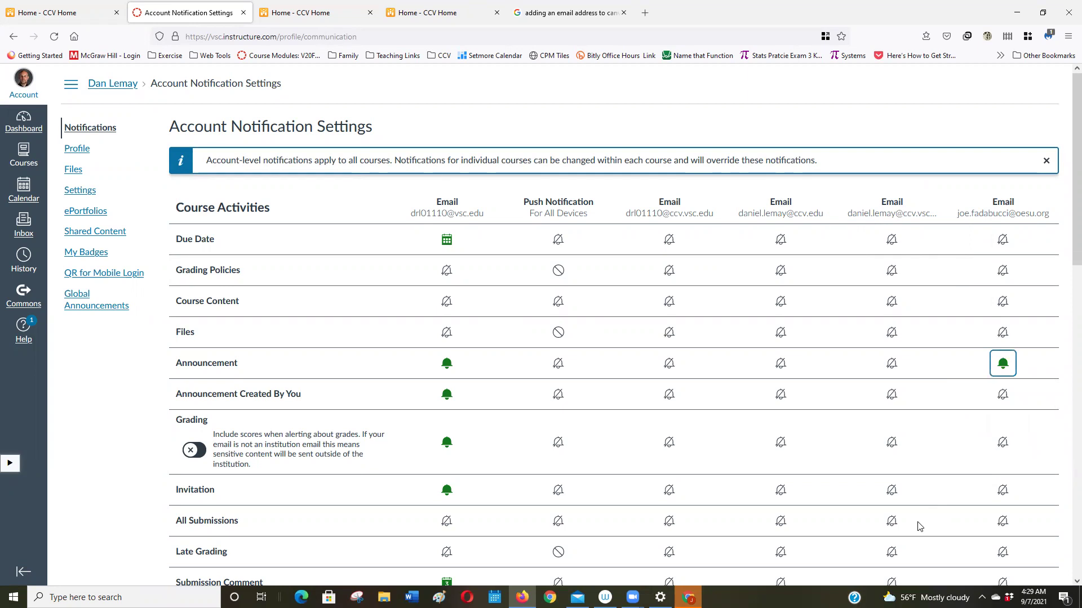
Set Submission Comment and Conversation Message to Notify immediately for the newly added email address
scroll(917, 519, "down", 2)
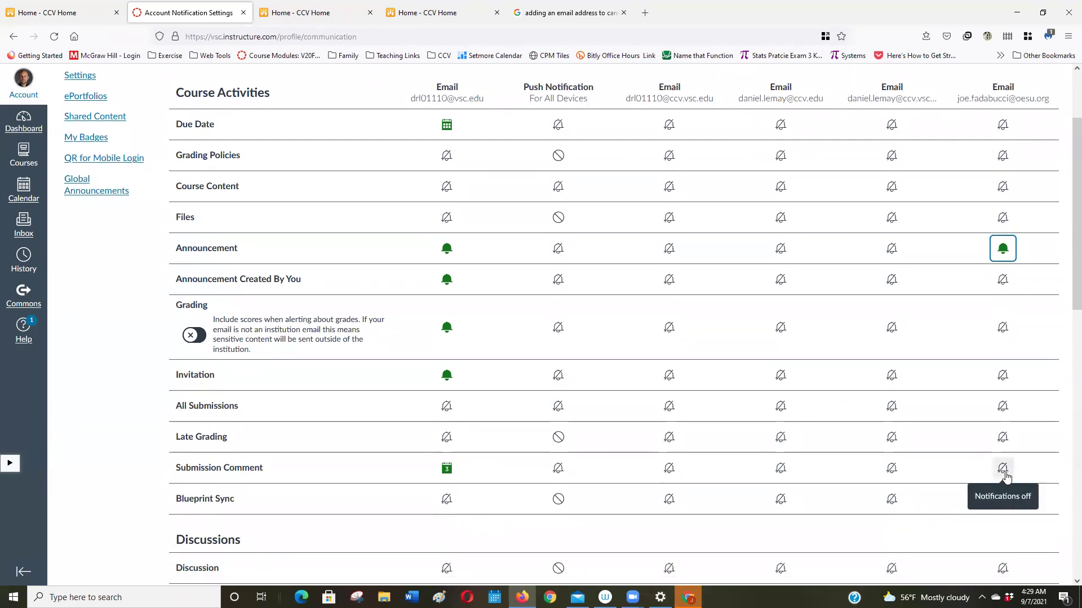
left_click(1004, 471)
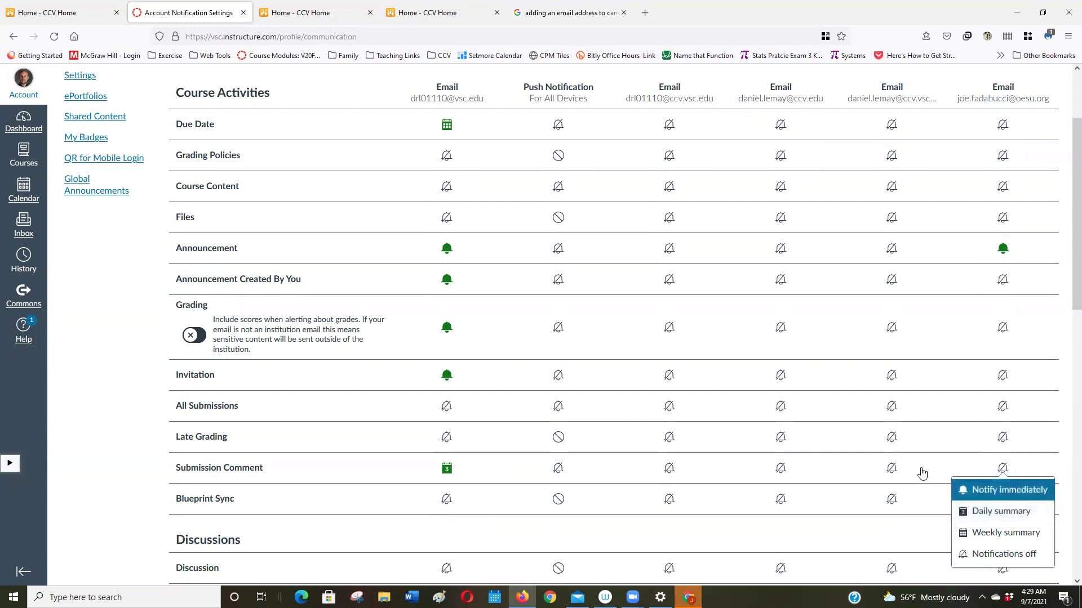
key("Return")
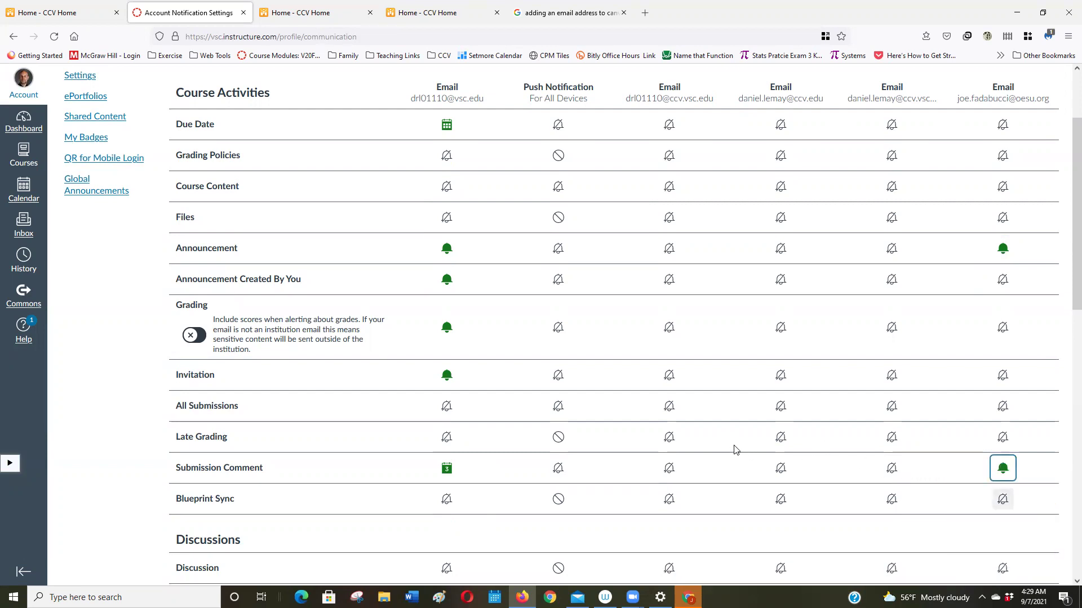
scroll(733, 450, "down", 2)
scroll(733, 450, "down", 2)
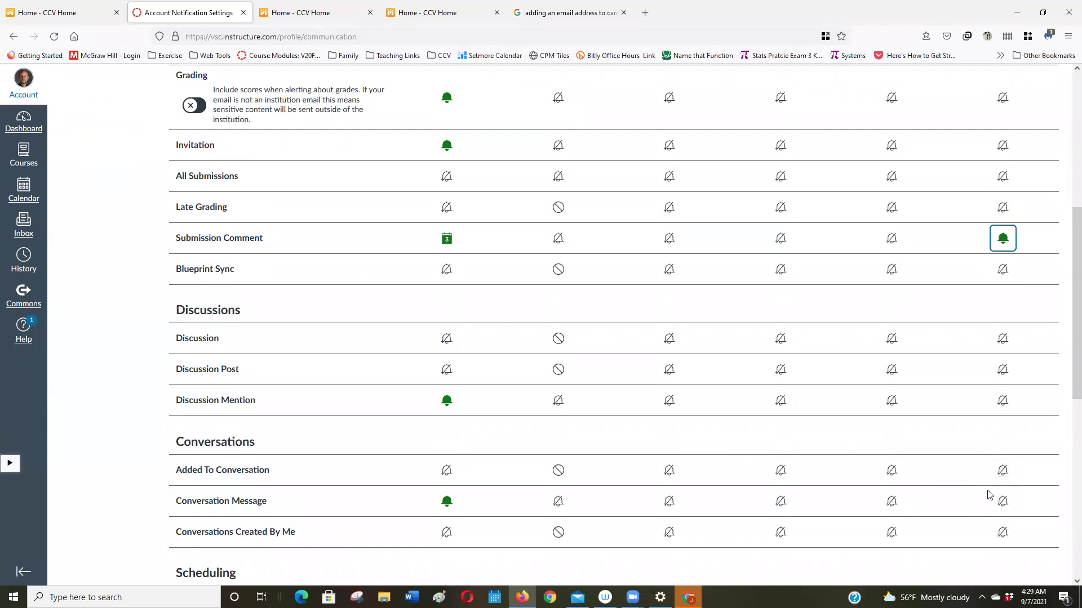
left_click(1008, 506)
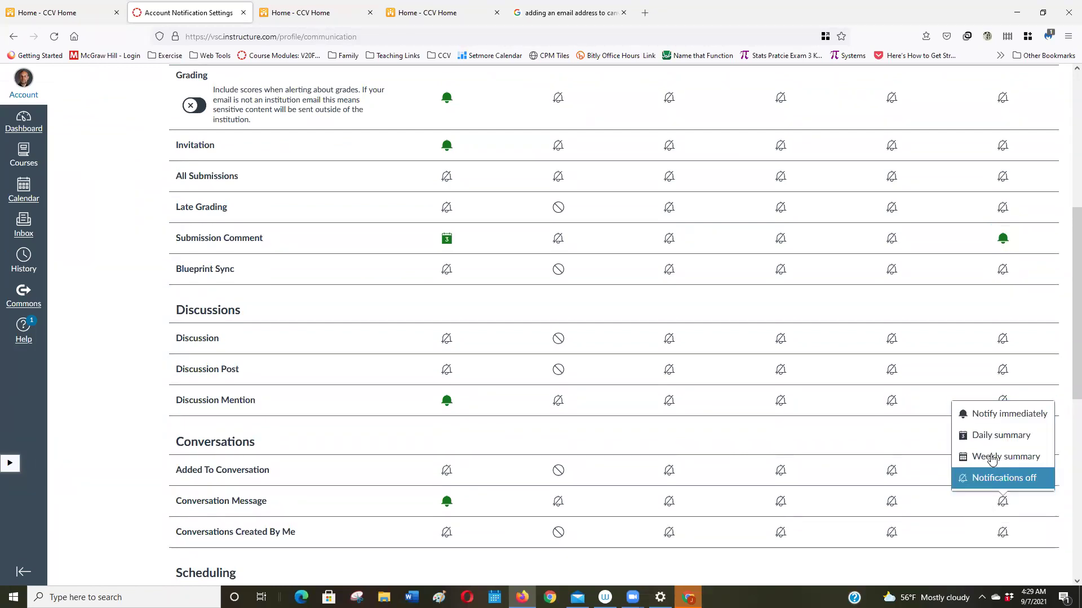
left_click(997, 424)
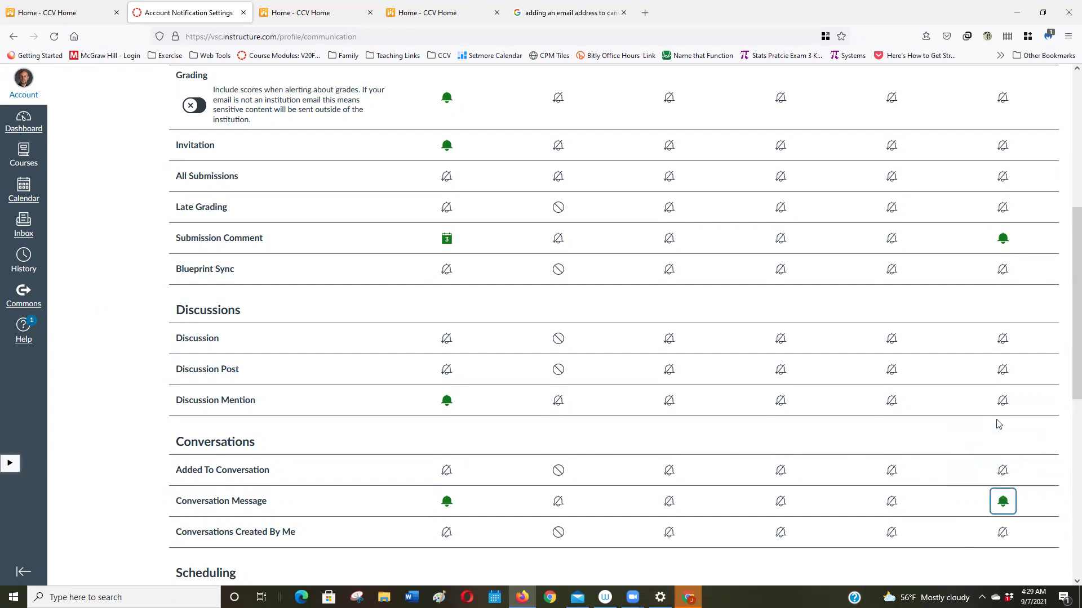
Review the remaining notification categories, including Scheduling, Groups and Conferences, for all contact addresses
scroll(941, 508, "down", 3)
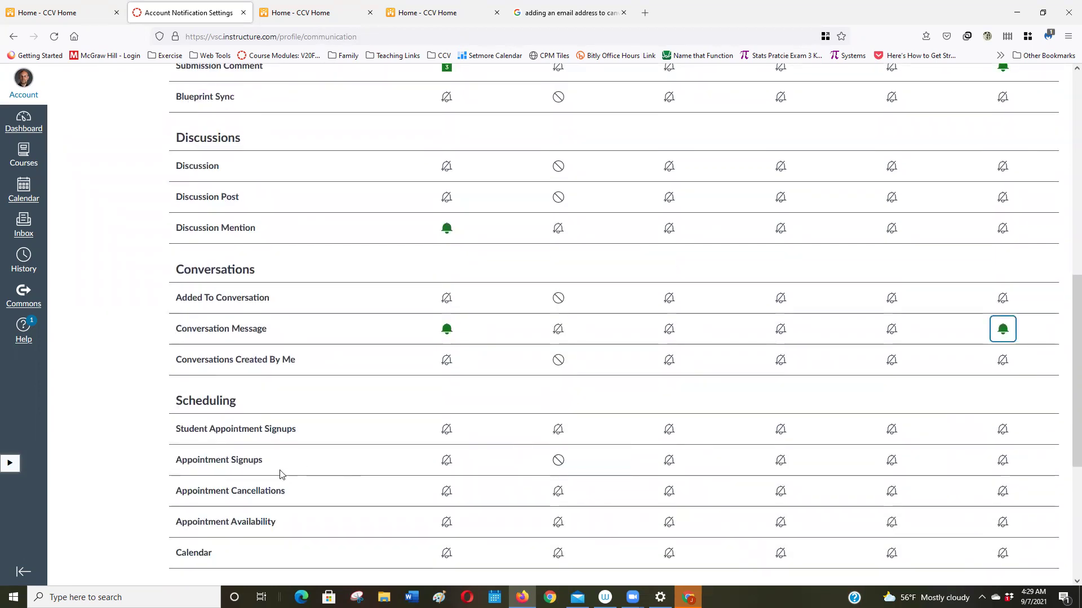
scroll(319, 467, "down", 1)
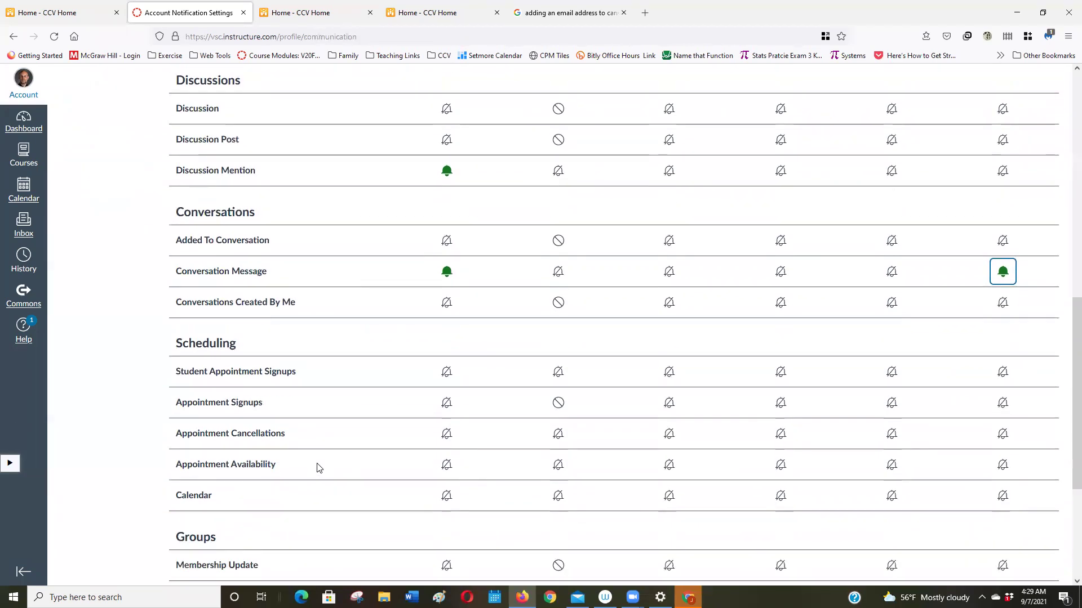
scroll(319, 467, "down", 1)
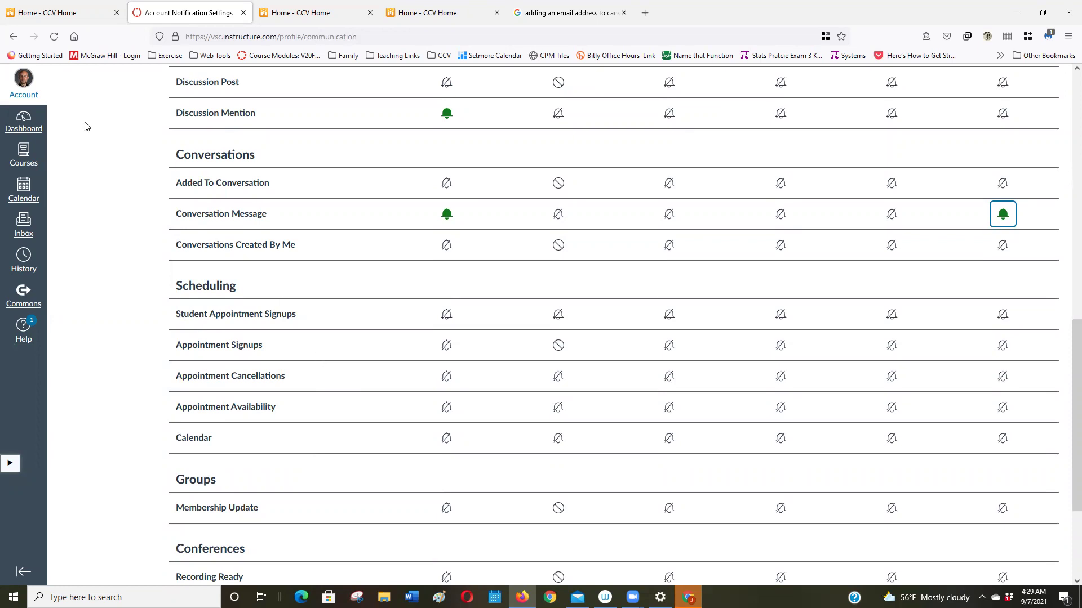
mouse_move(190, 248)
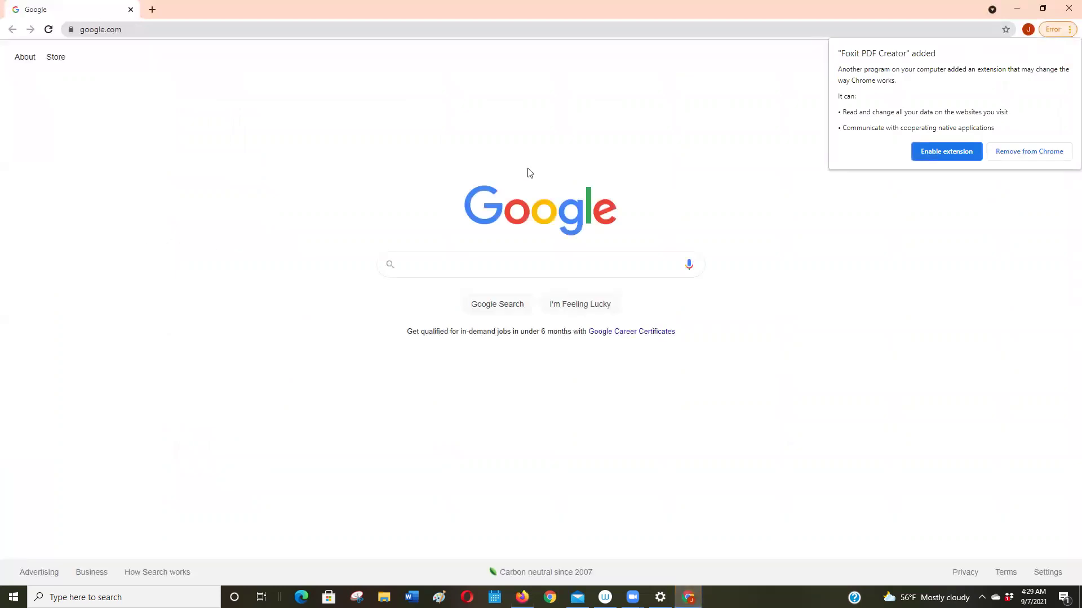
left_click(525, 593)
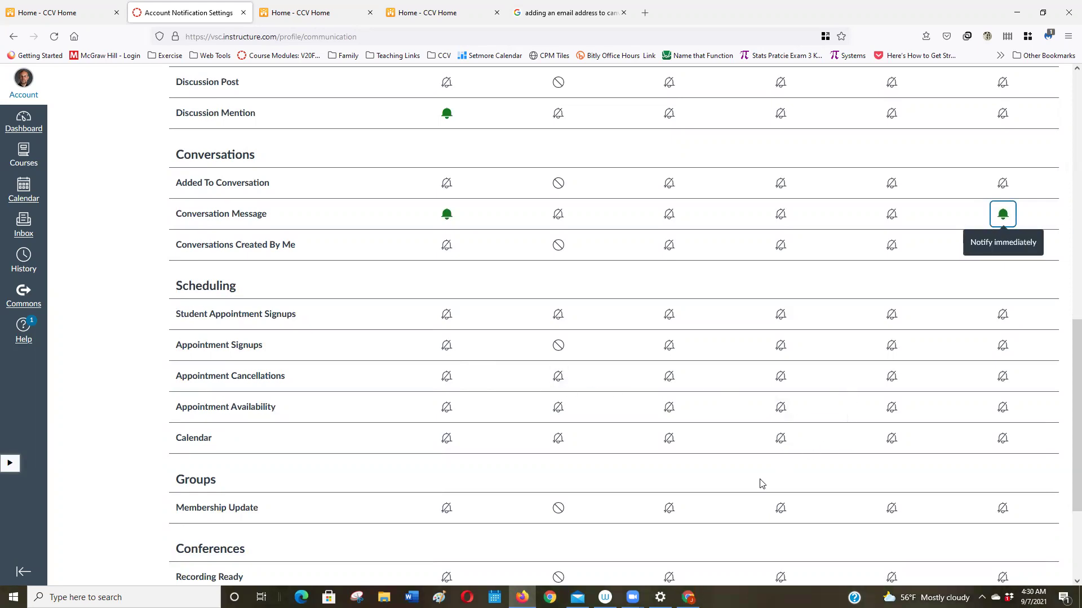
scroll(760, 484, "down", 3)
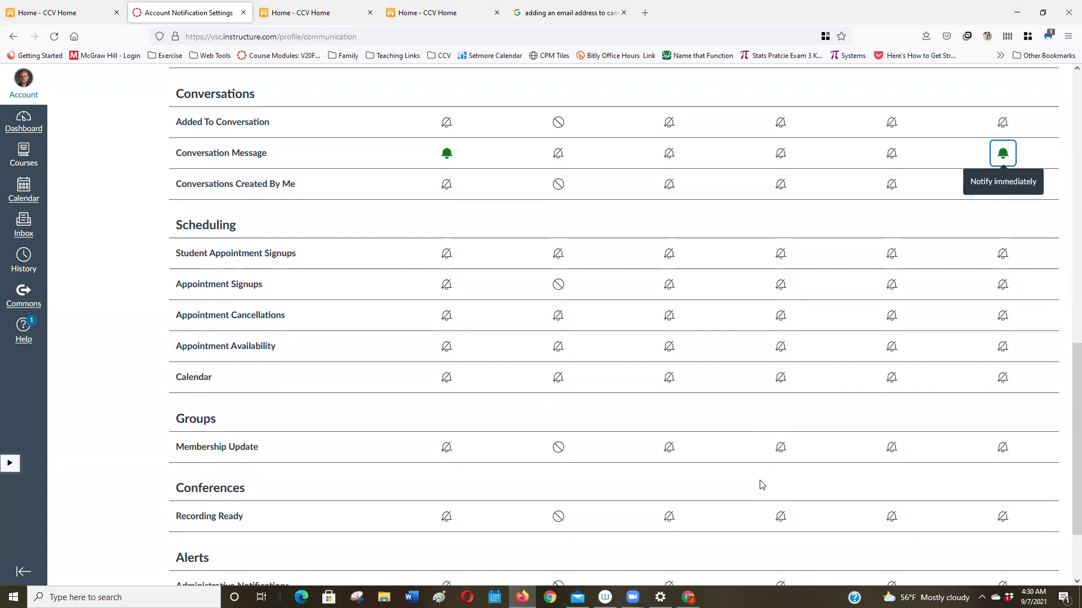
scroll(760, 483, "up", 15)
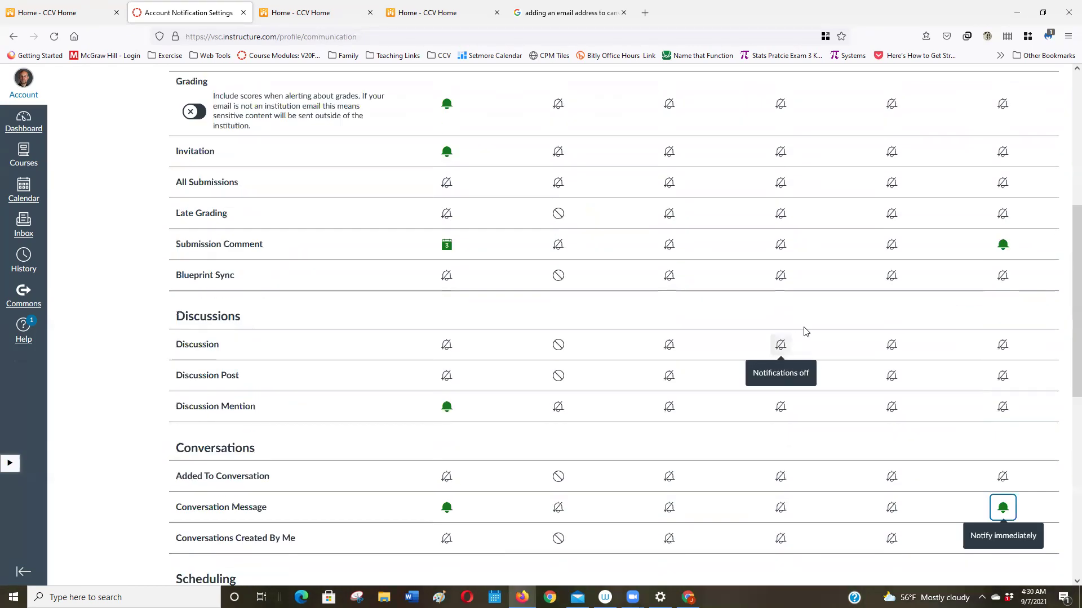